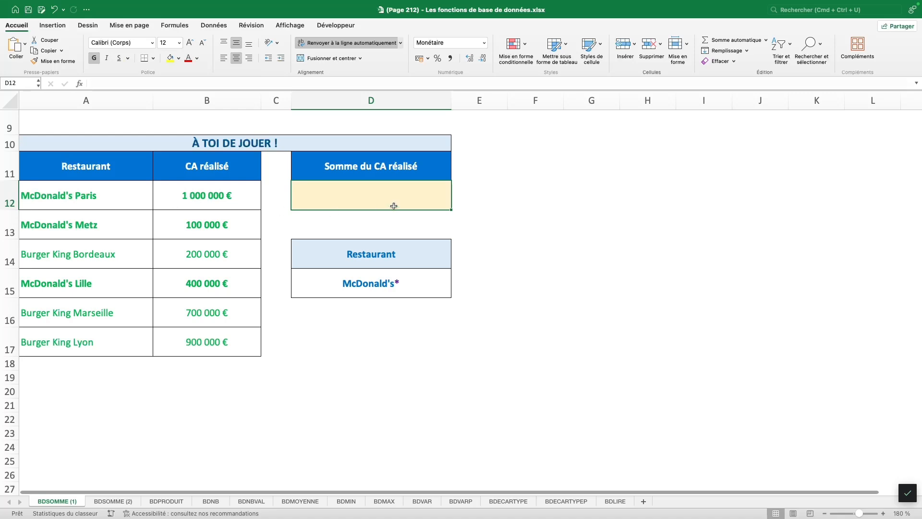
Begin a BDSOMME formula in D12 with the restaurant table A11:B17, headers included, as the database argument
text(=)
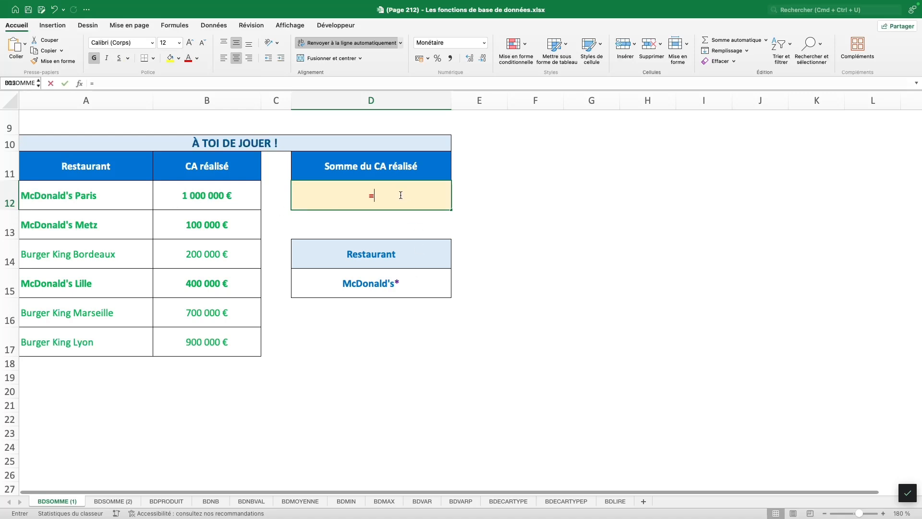
text(BDSOMME()
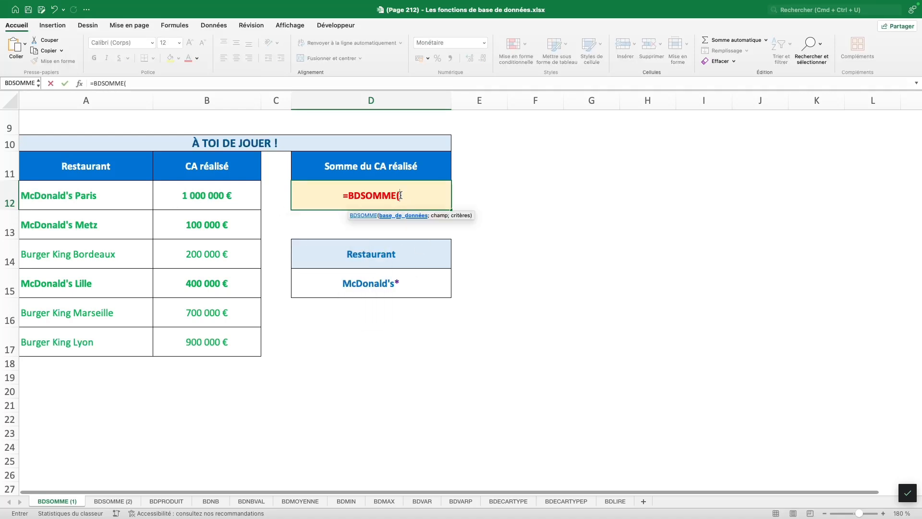
click(255, 82)
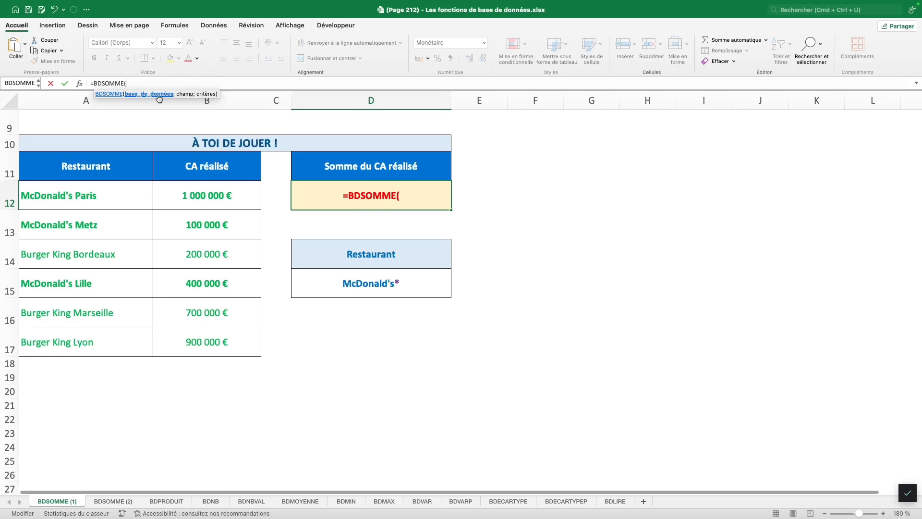
drag(123, 169, 224, 342)
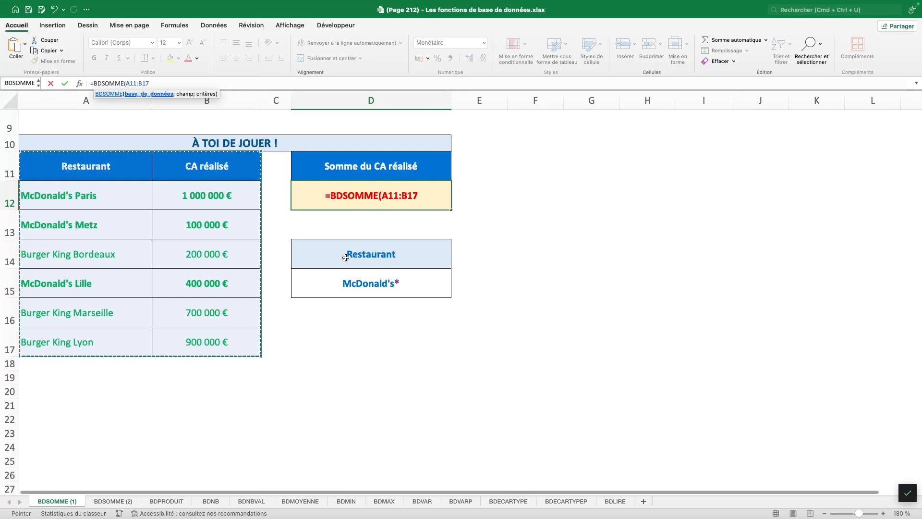
text(;)
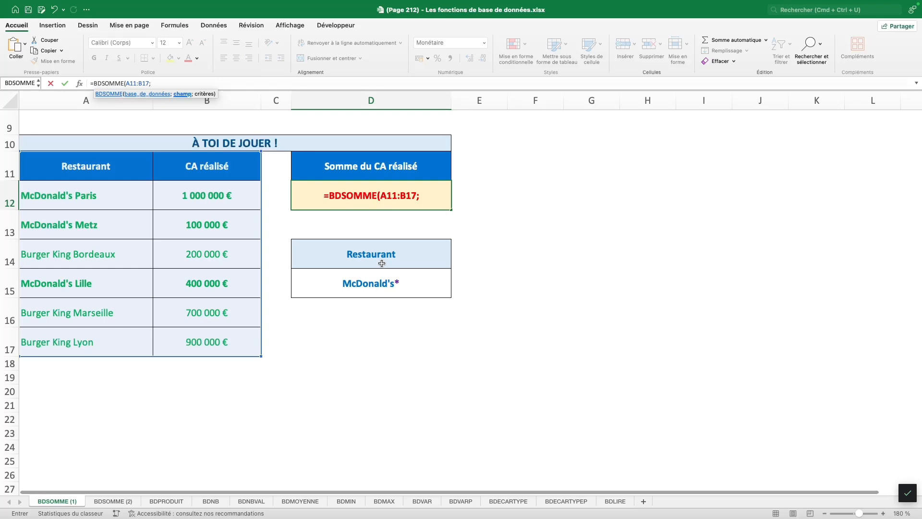
text("CA réalis)
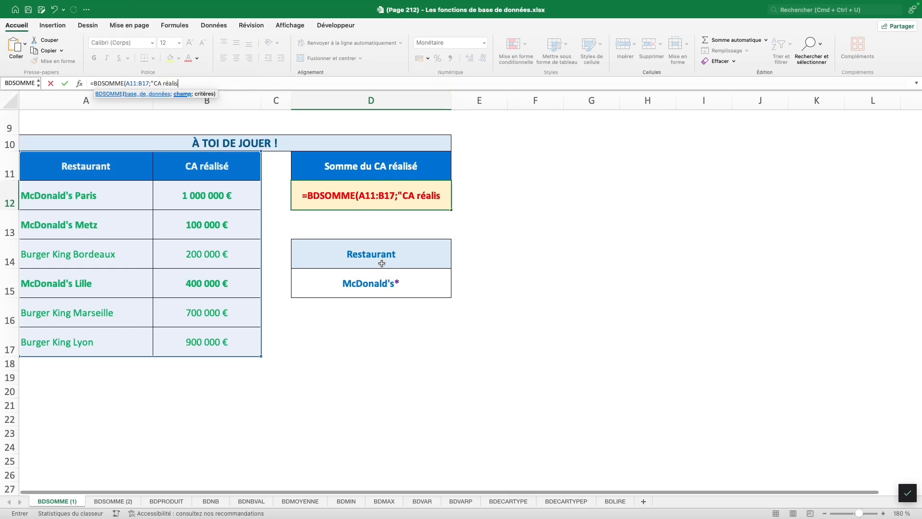
text(é")
key(BackSpace)
key(BackSpace)
key(BackSpace)
key(BackSpace)
key(BackSpace)
key(BackSpace)
key(BackSpace)
key(BackSpace)
key(BackSpace)
key(BackSpace)
key(BackSpace)
key(BackSpace)
Complete the D12 formula with field 2 and criteria range D14:D15, then check it by selecting revenues B12, B13 and B15
text(2)
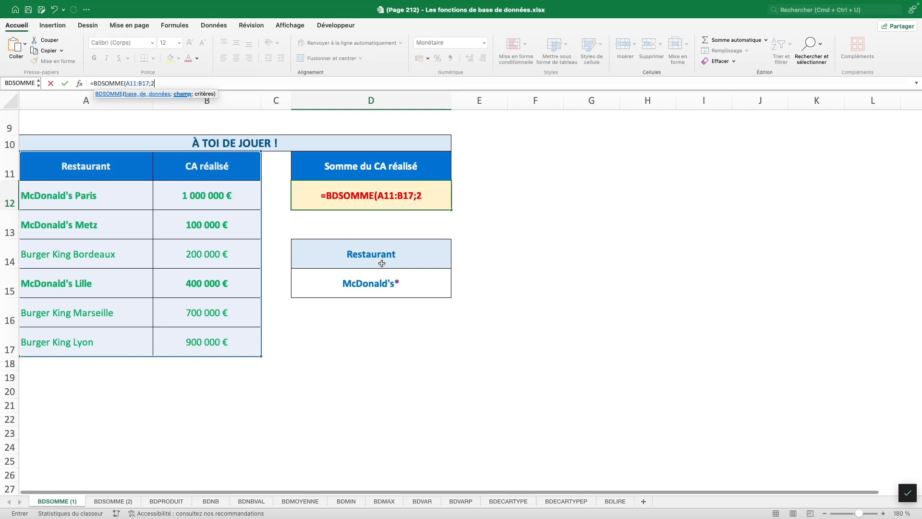
text(;)
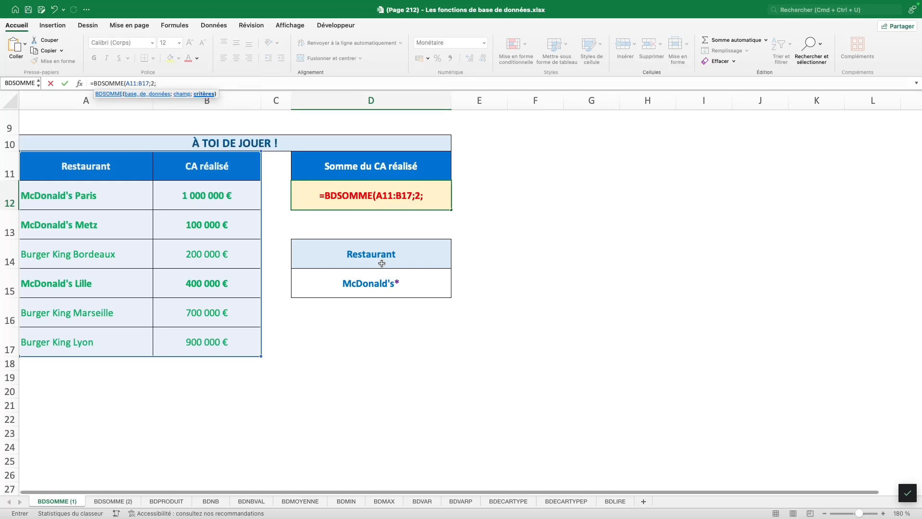
drag(382, 263, 386, 293)
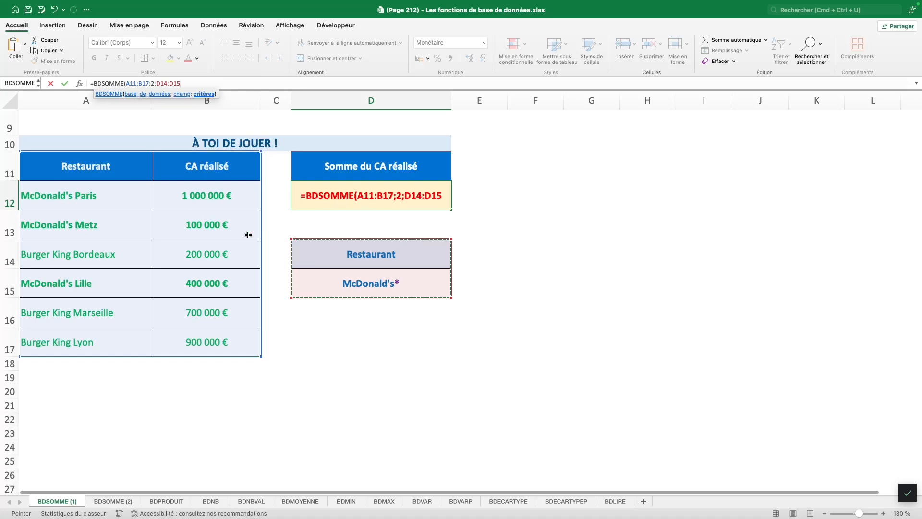
text())
key(Return)
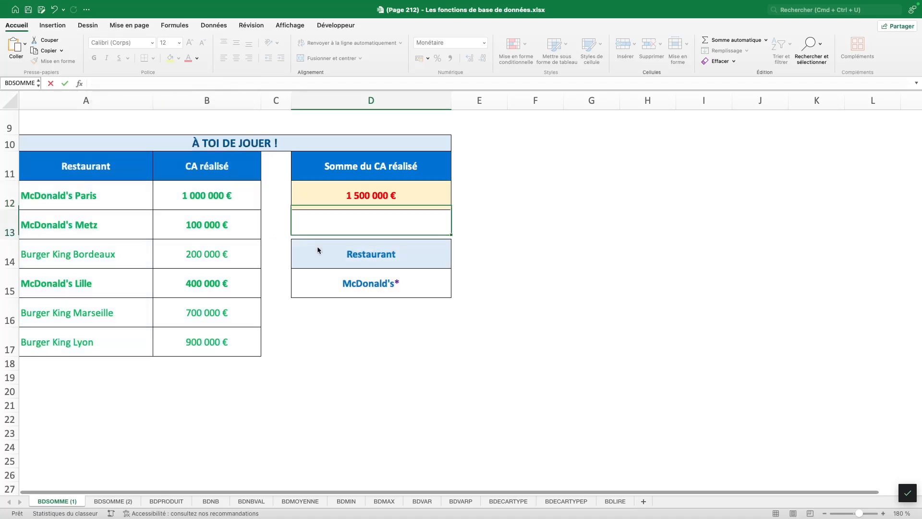
click(356, 202)
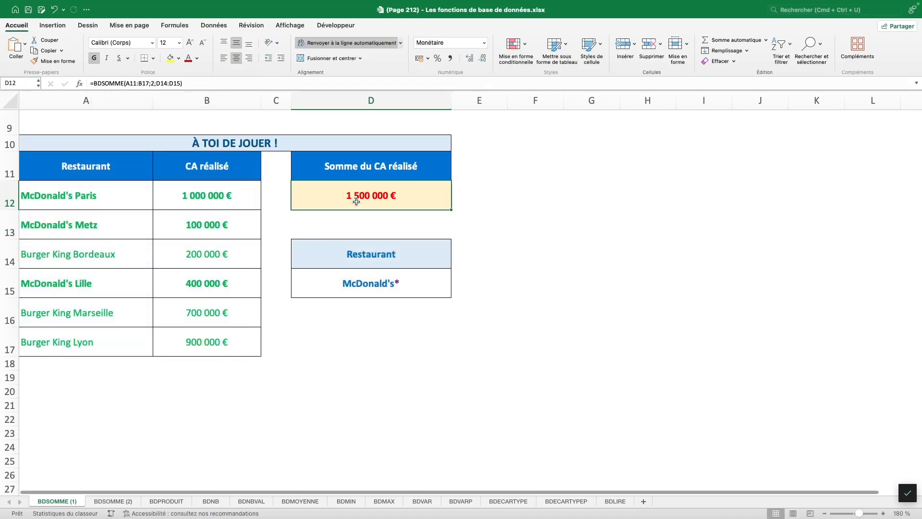
click(234, 201)
drag(234, 201, 234, 225)
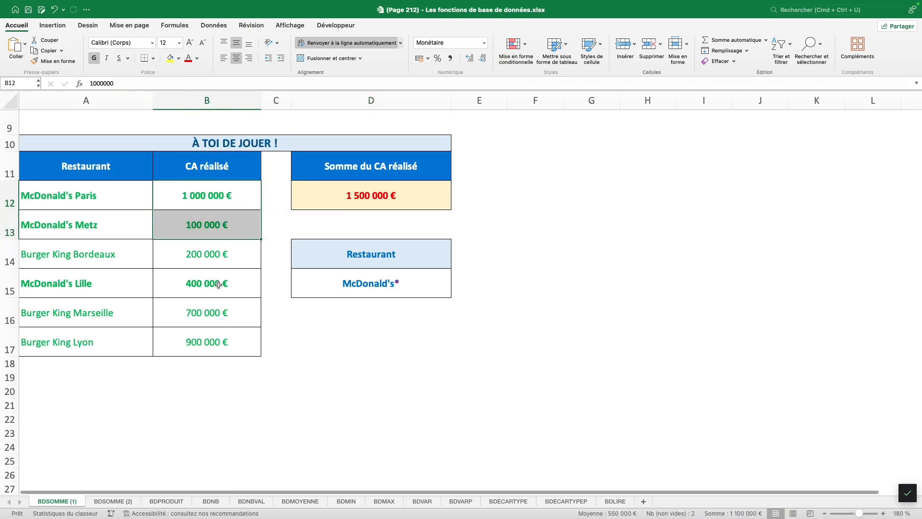
super+click(221, 284)
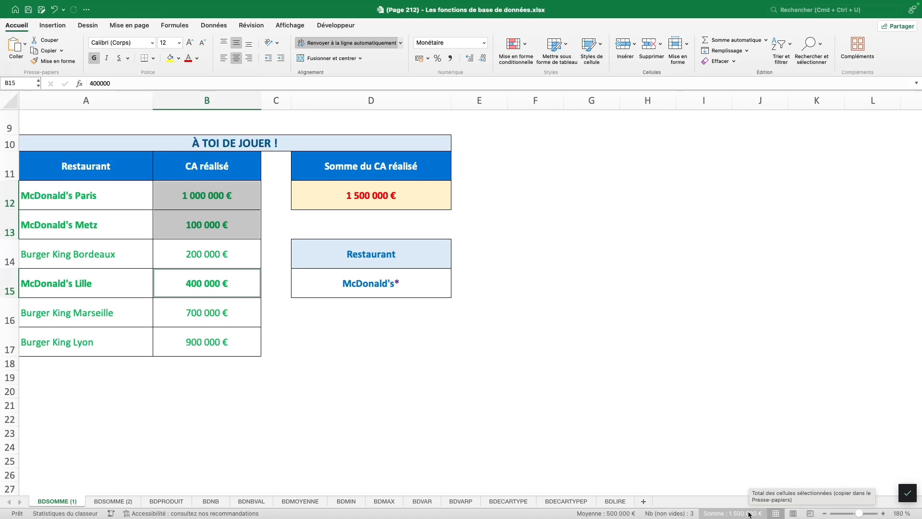
Change the criteria header in D14 to "Resto" and compare it with the table header in A11
click(398, 253)
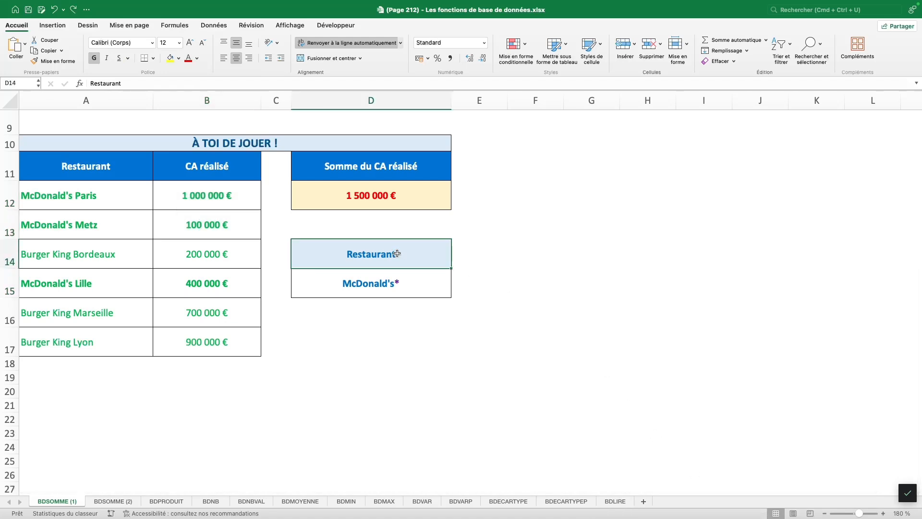
text(Resto)
key(Return)
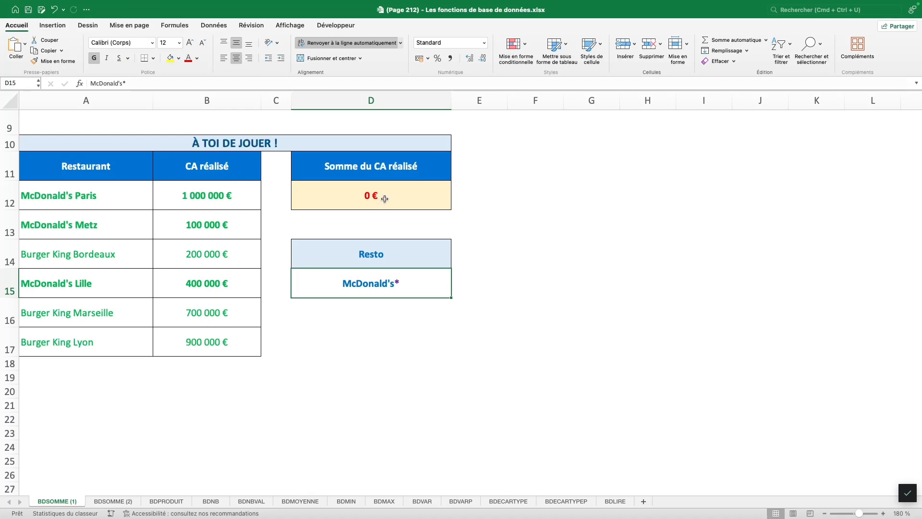
click(360, 255)
click(132, 170)
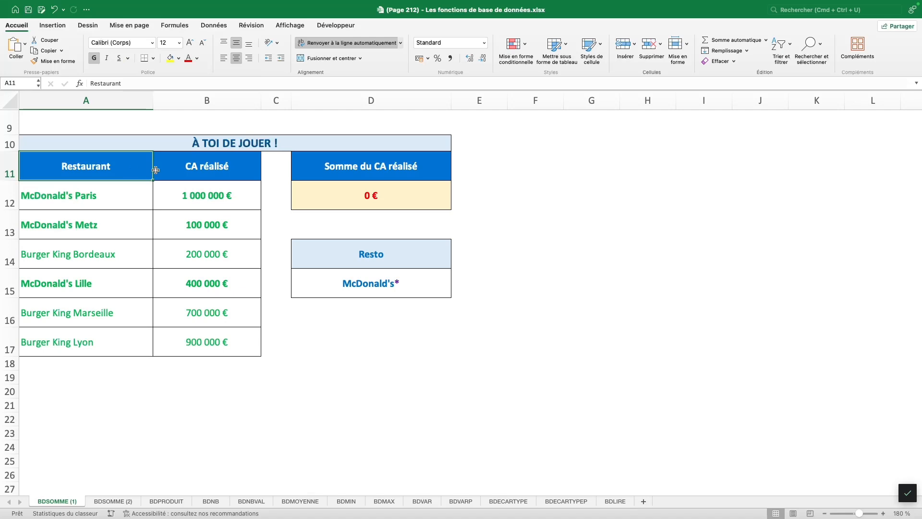
On sheet BDSOMME (2), enter =BDSOMME(A11:B17;"CA réalisé";D14:E15) in D12 and check it by selecting revenues B13 and B15
click(118, 501)
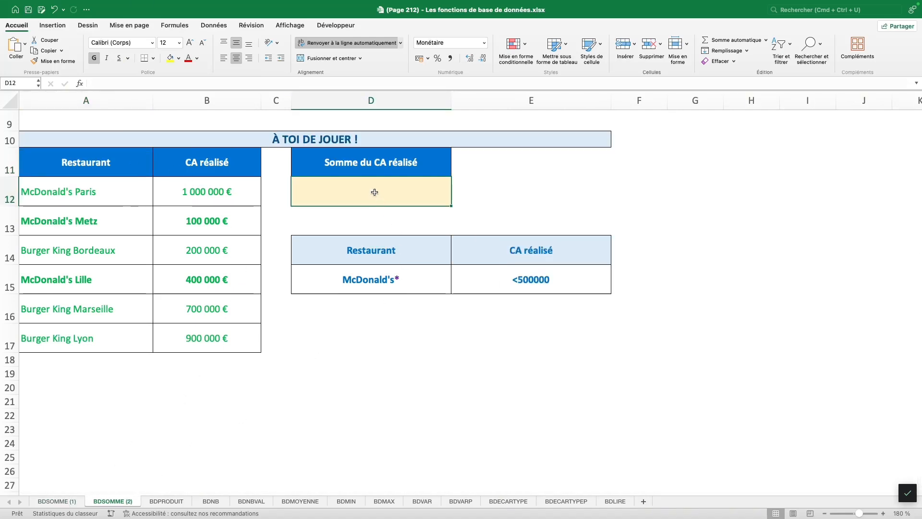
text(=BDSOMME()
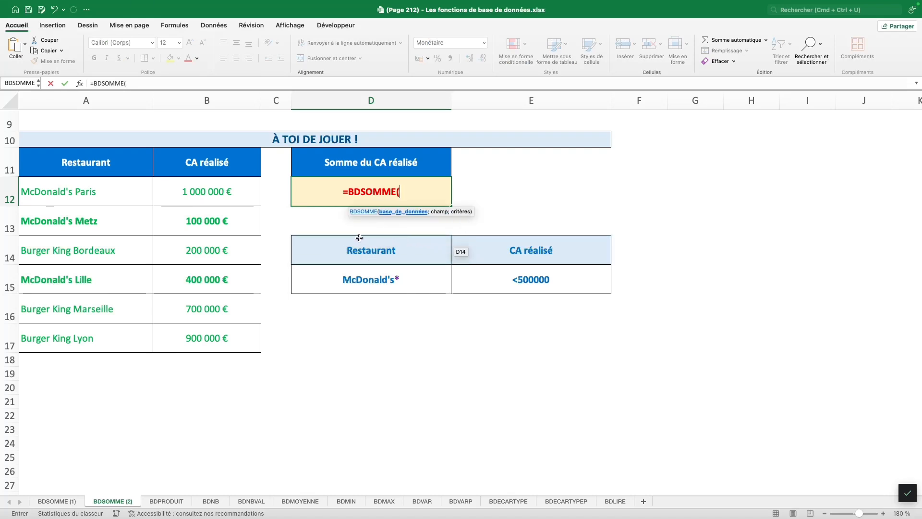
drag(77, 162, 237, 345)
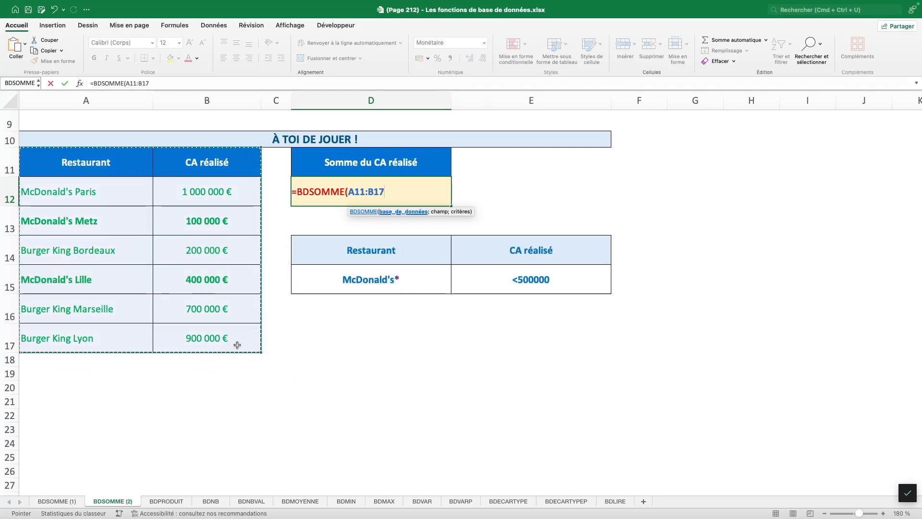
text(;)
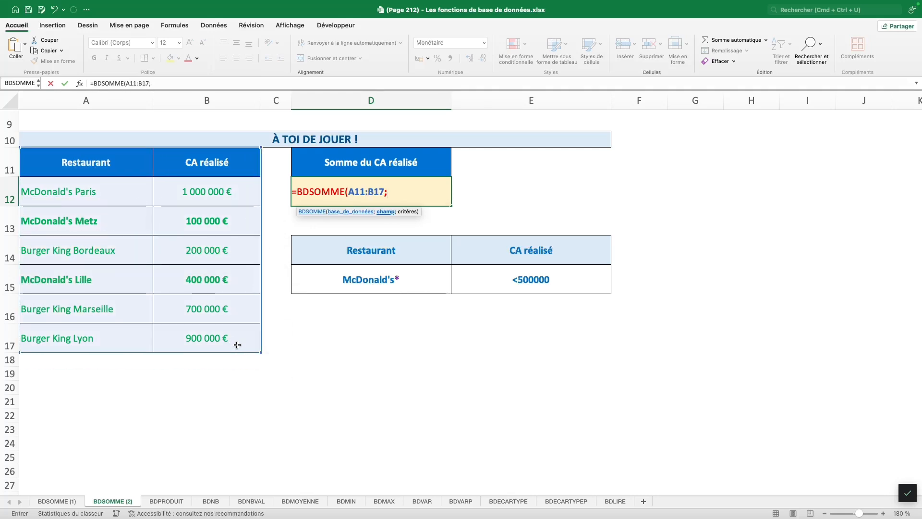
text("CA réalisé")
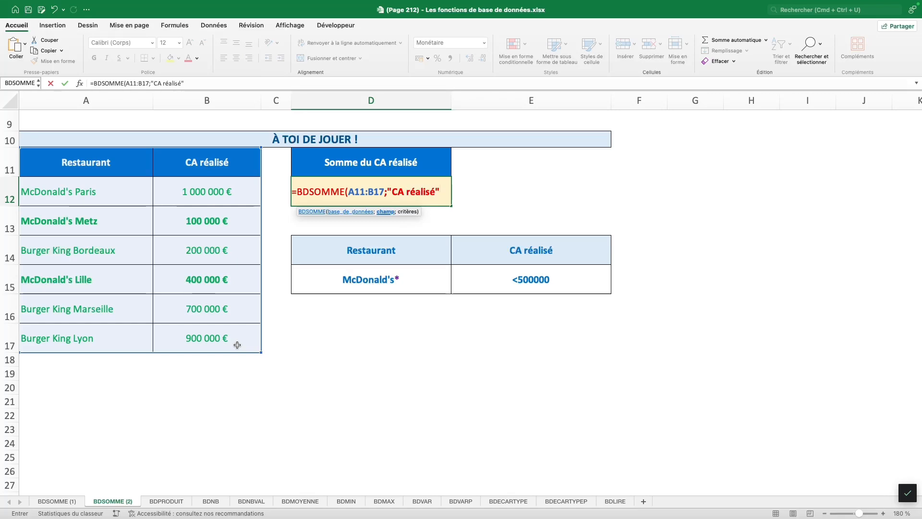
text(;)
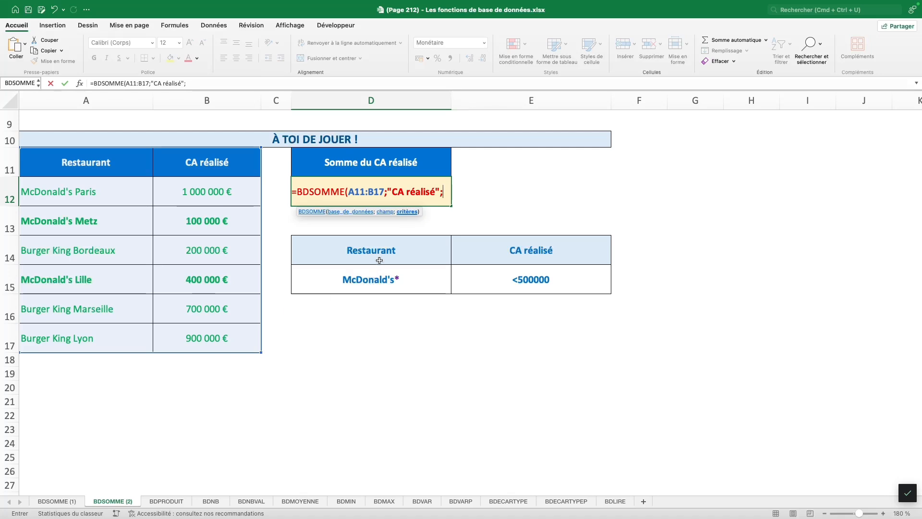
drag(386, 252, 537, 284)
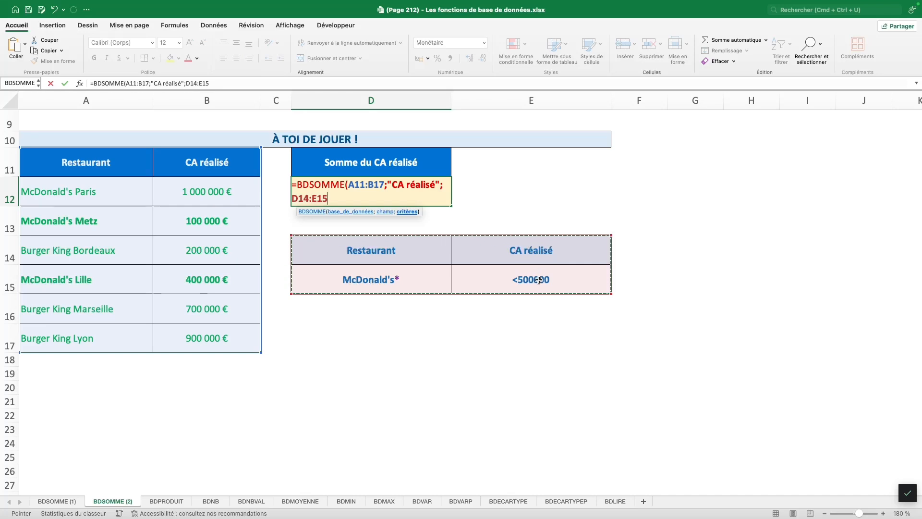
text())
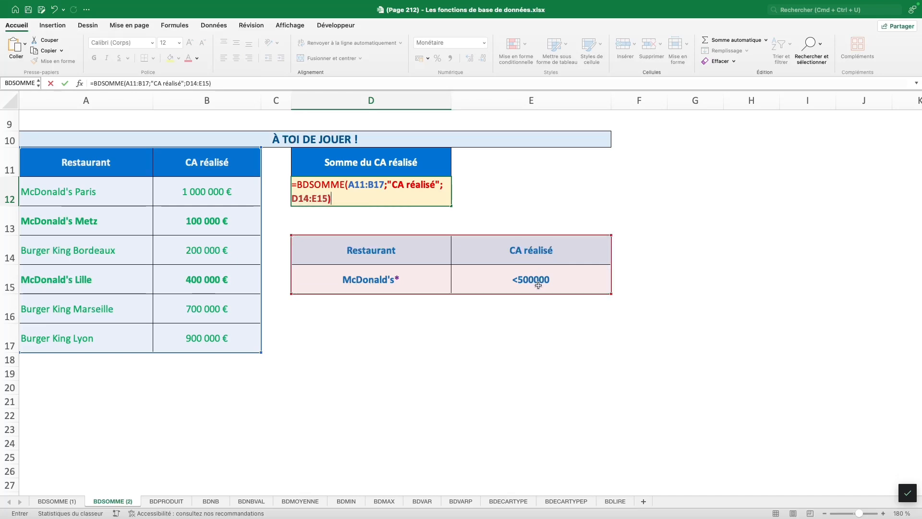
key(Return)
click(378, 193)
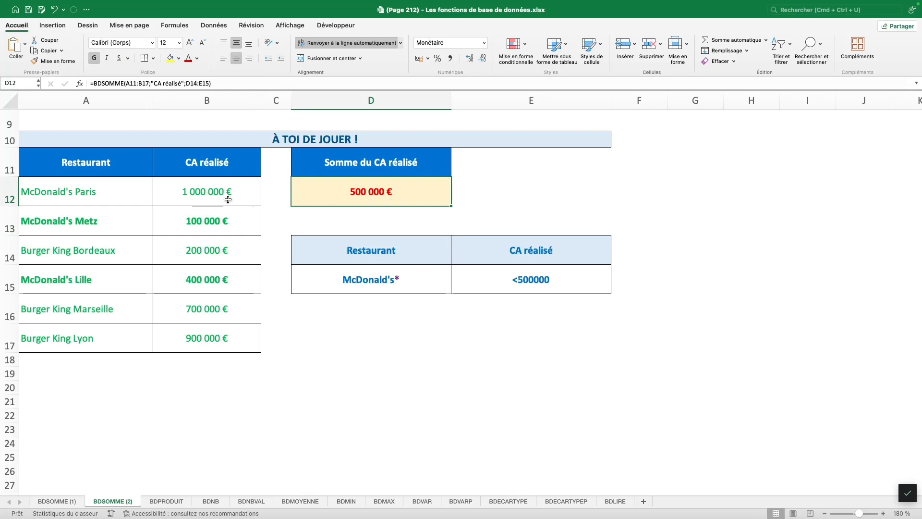
click(235, 227)
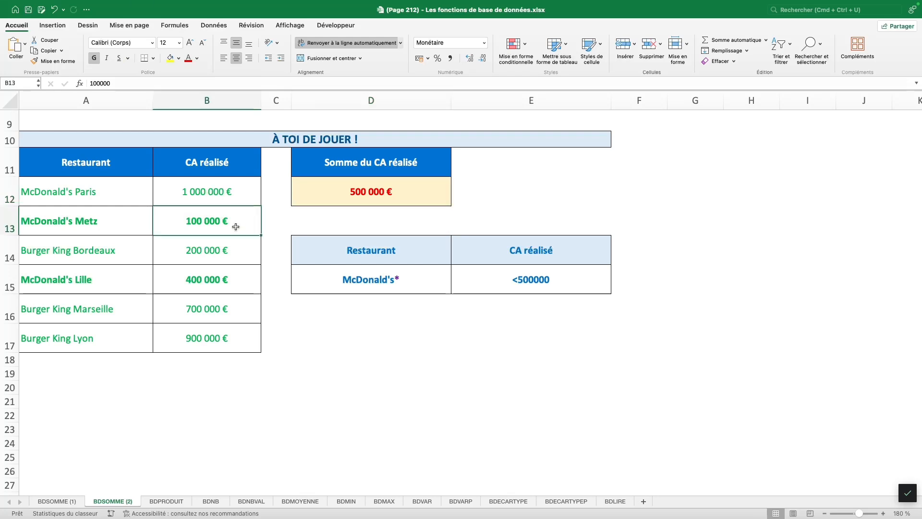
super+click(232, 283)
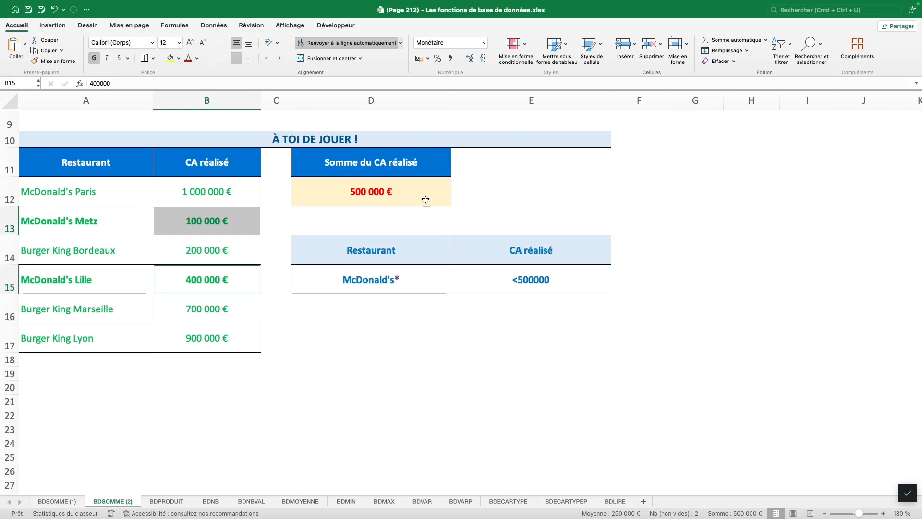
Set the revenue criterion in E15 to >=400000 and check the sum by selecting revenues B12 and B15
click(490, 288)
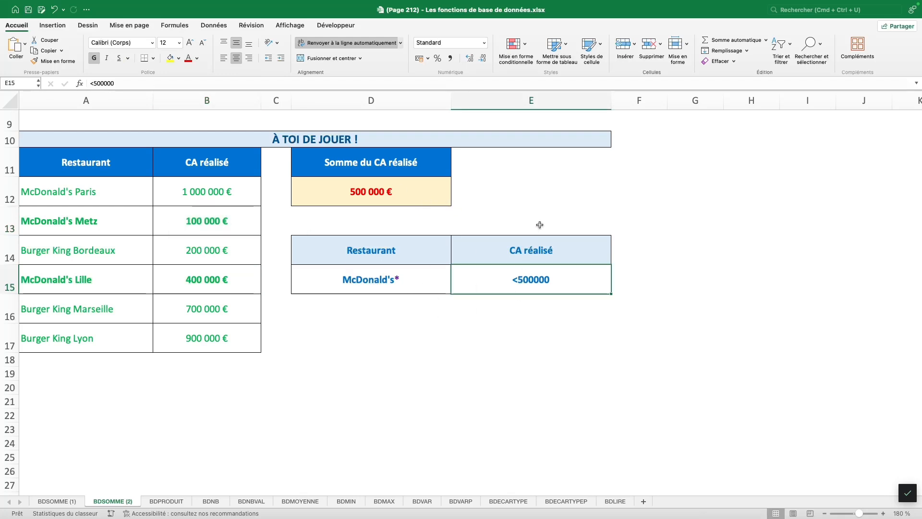
text(>)
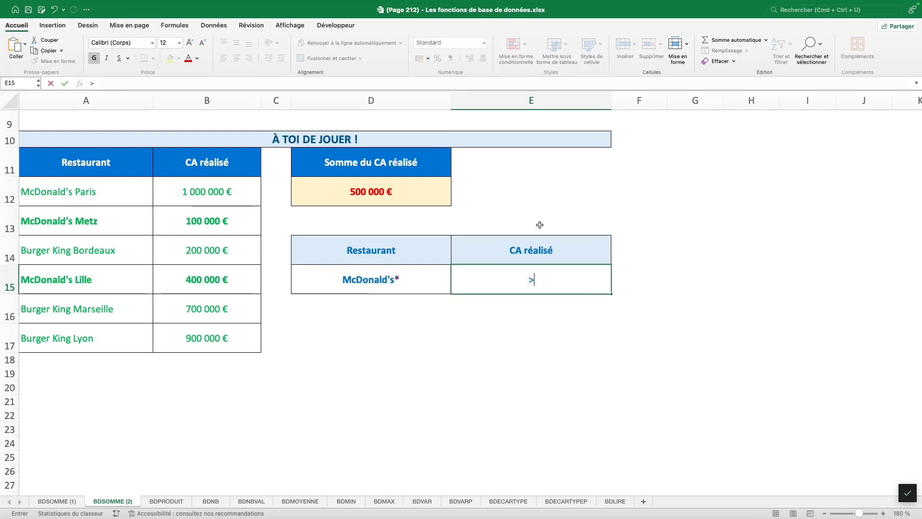
text(=400000)
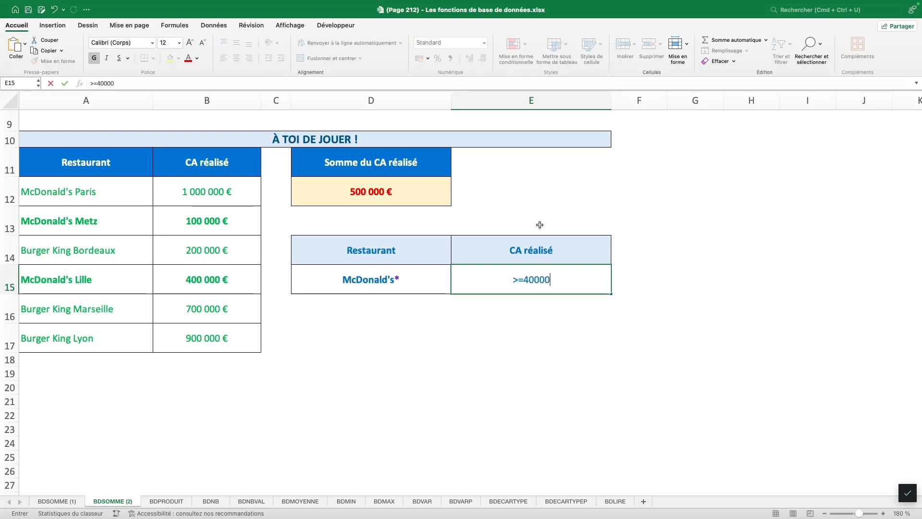
key(Return)
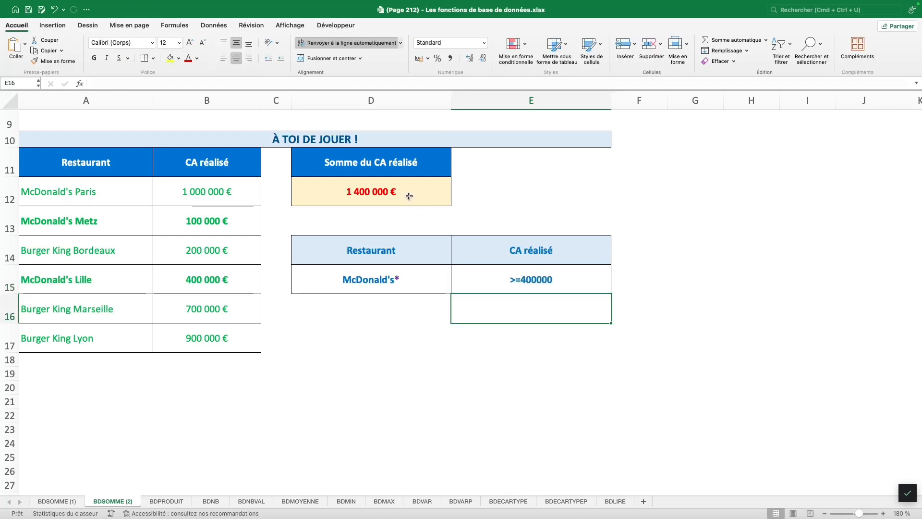
click(253, 195)
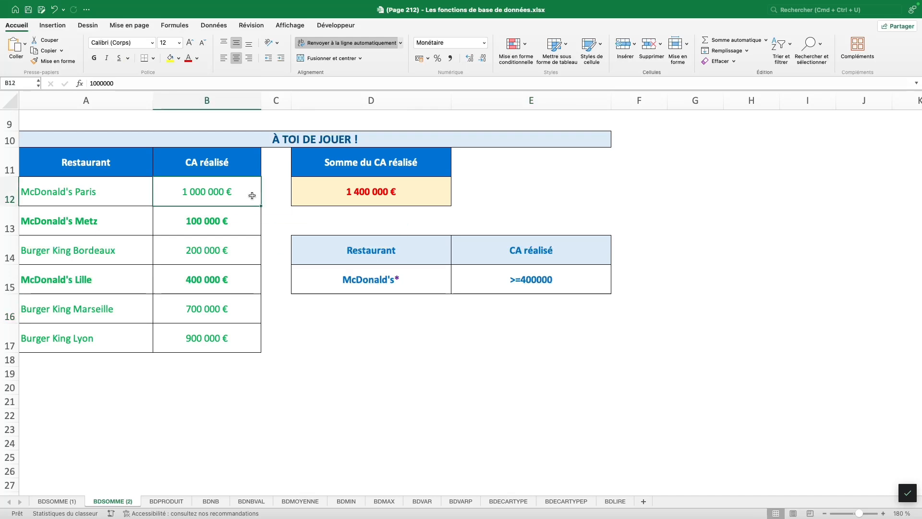
super+click(245, 275)
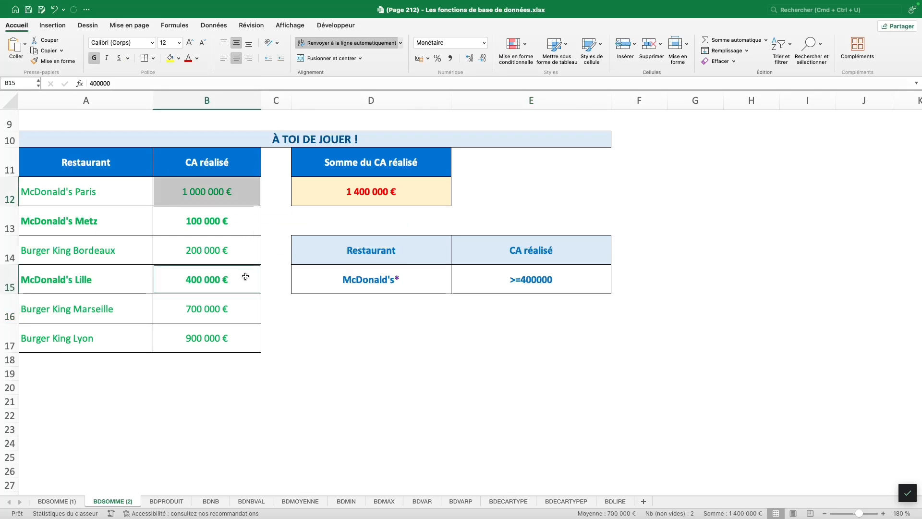